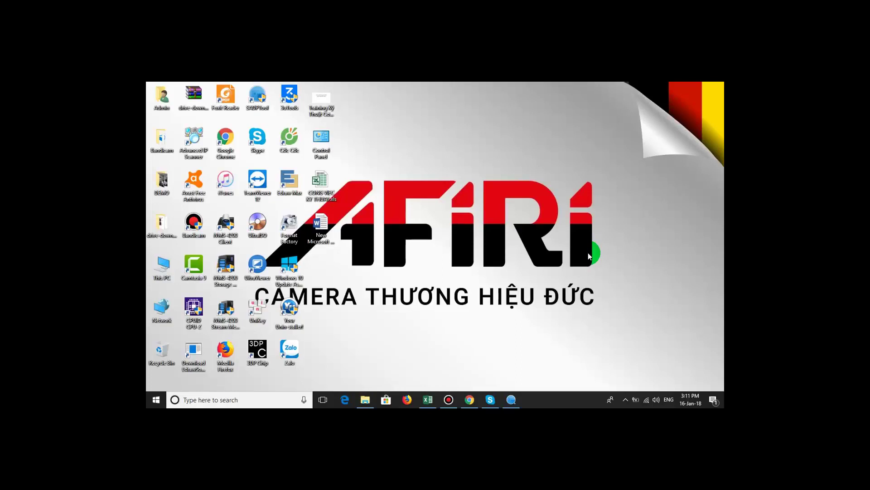
- Log in to the DVR in Chrome with the user name and password, then open the Cấu hình configuration page
left_click(471, 401)
left_click(451, 263)
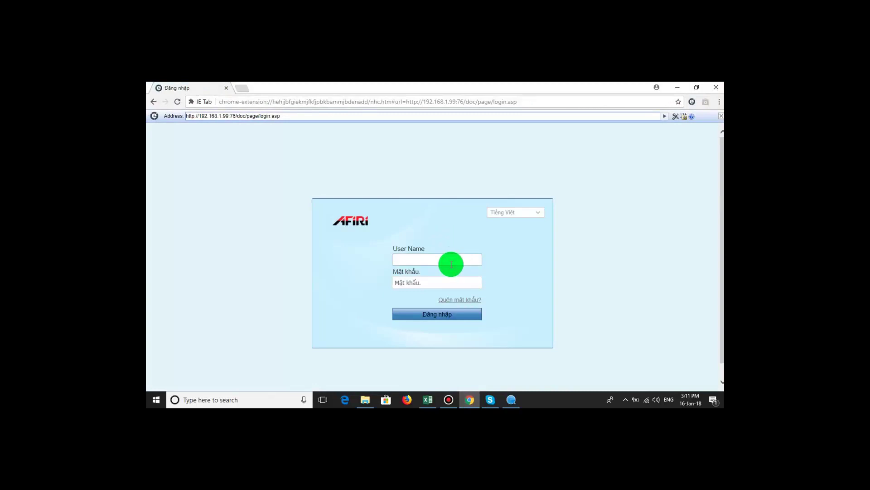
key("Tab")
type("ad")
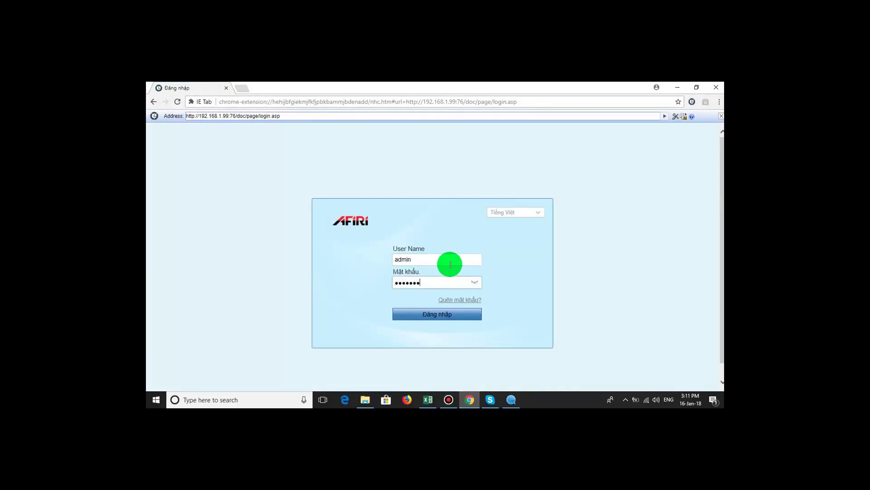
key("Return")
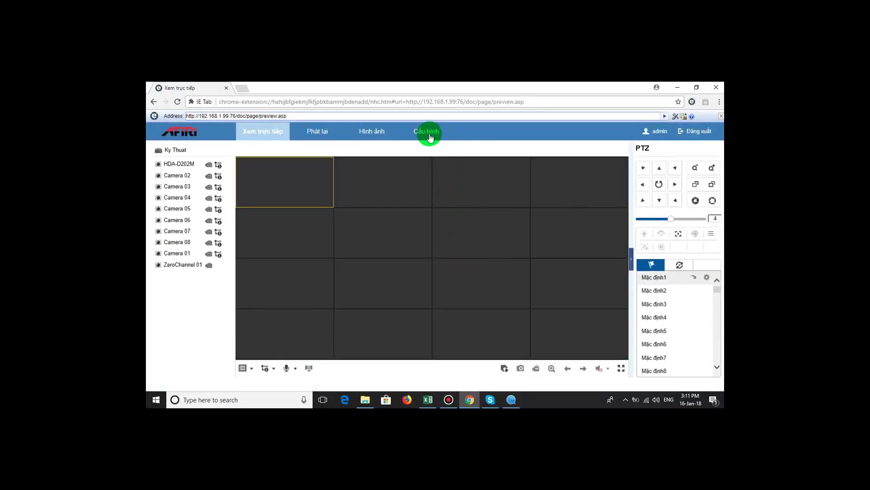
left_click(429, 134)
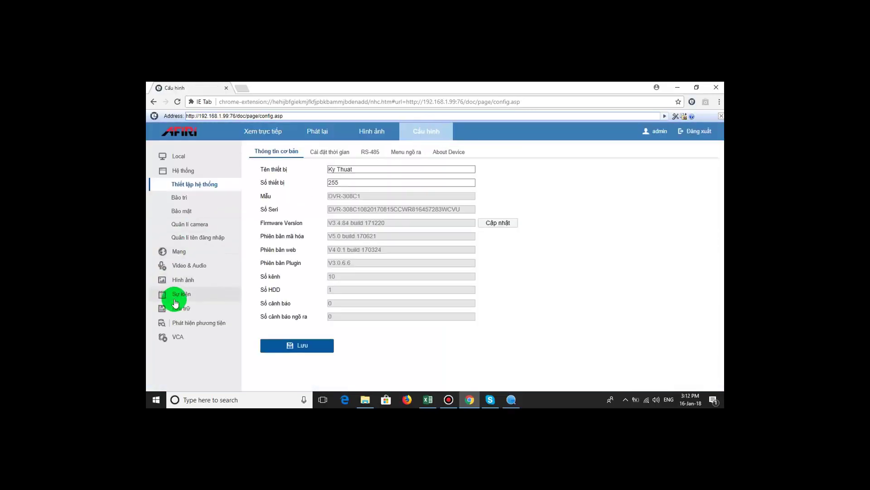
- Go to Sự kiện > Sự kiện thông minh and open Dò tìm vượt ranh giới for Camera analog1 with boundary line 1
left_click(177, 297)
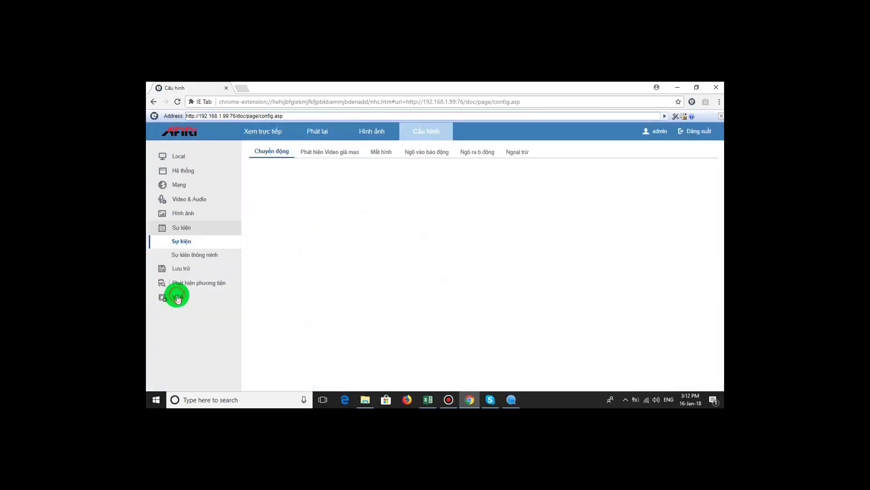
left_click(202, 256)
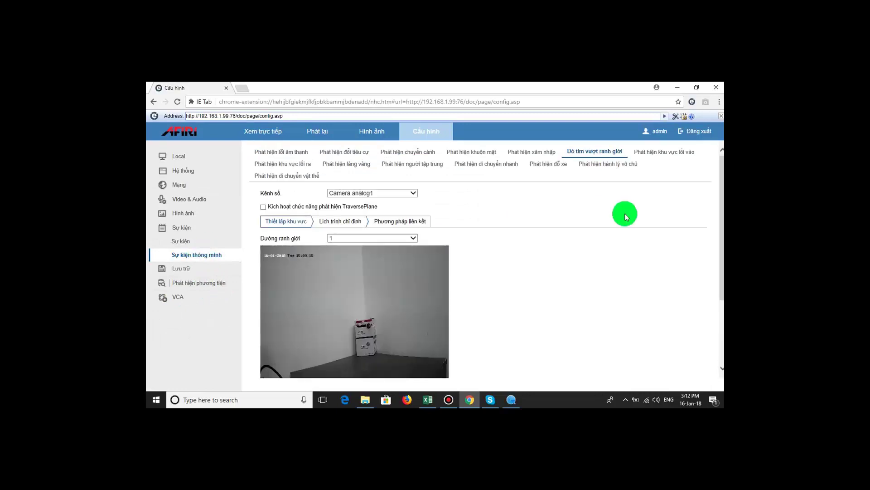
scroll(586, 201, "down", 2)
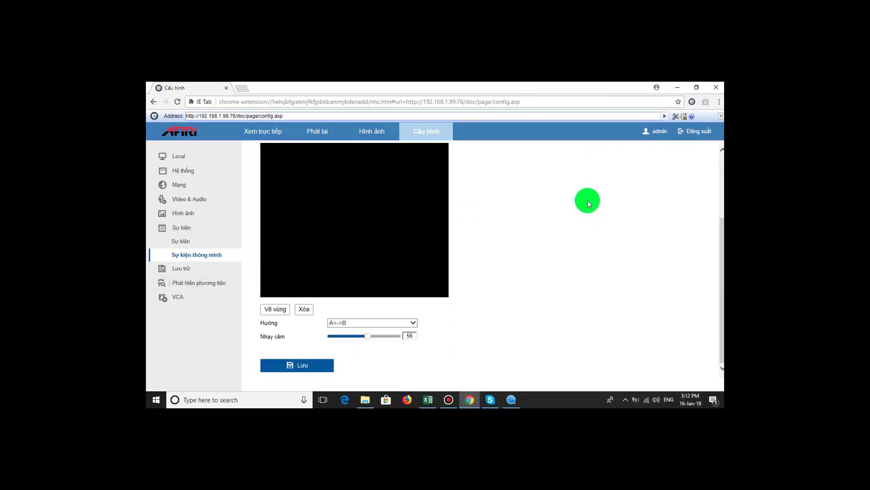
scroll(493, 292, "up", 1)
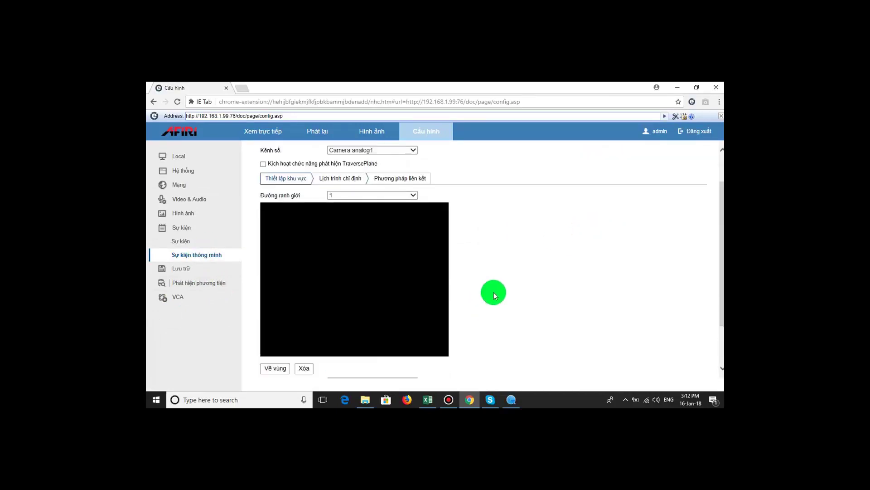
scroll(493, 259, "down", 1)
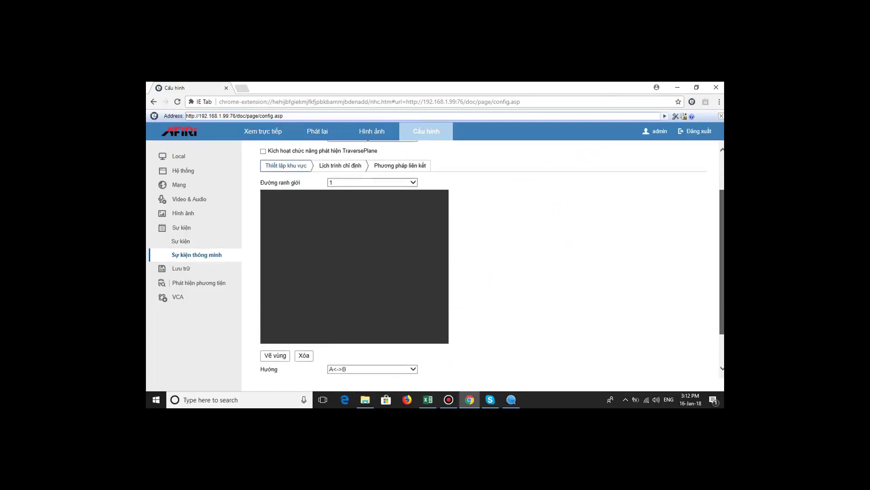
scroll(670, 195, "up", 1)
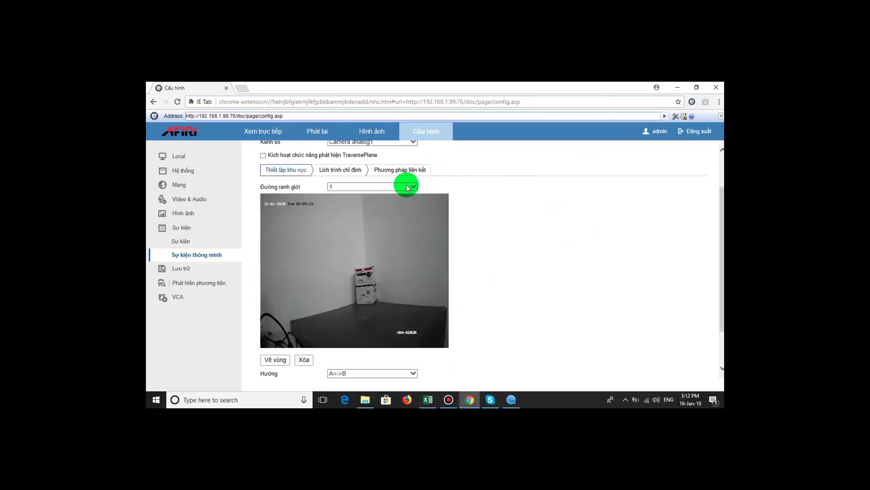
left_click(370, 187)
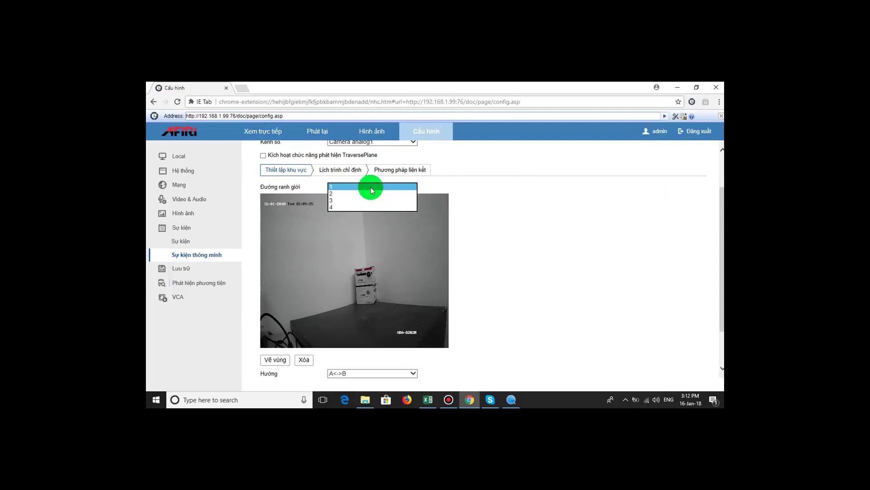
left_click(370, 187)
left_click(517, 213)
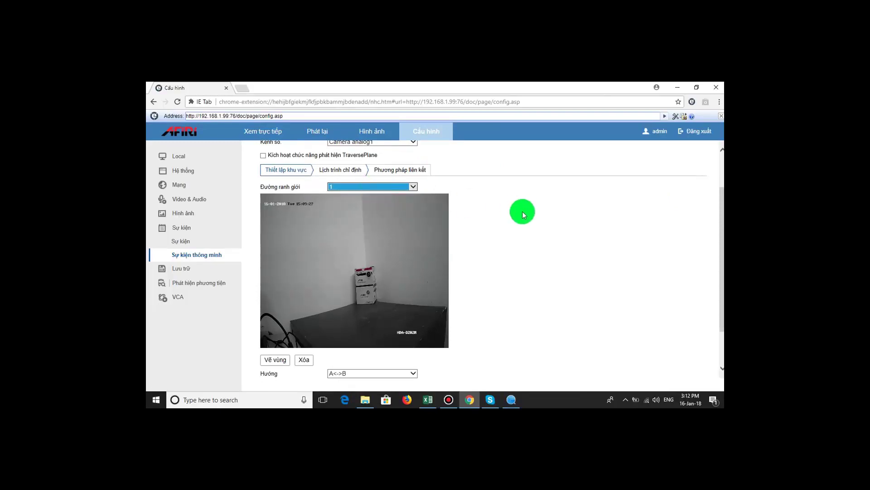
scroll(522, 210, "up", 3)
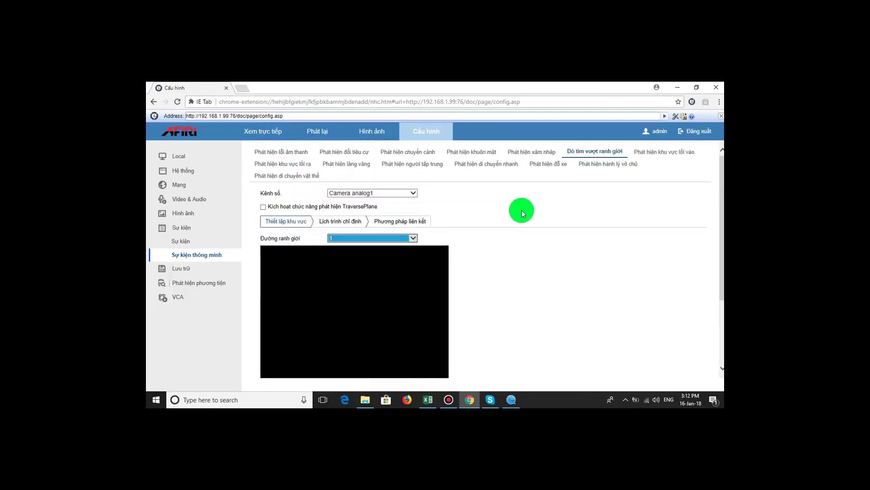
- Tick Kích hoạt chức năng phát hiện TraversePlane, keeping boundary line 1 selected
left_click(262, 207)
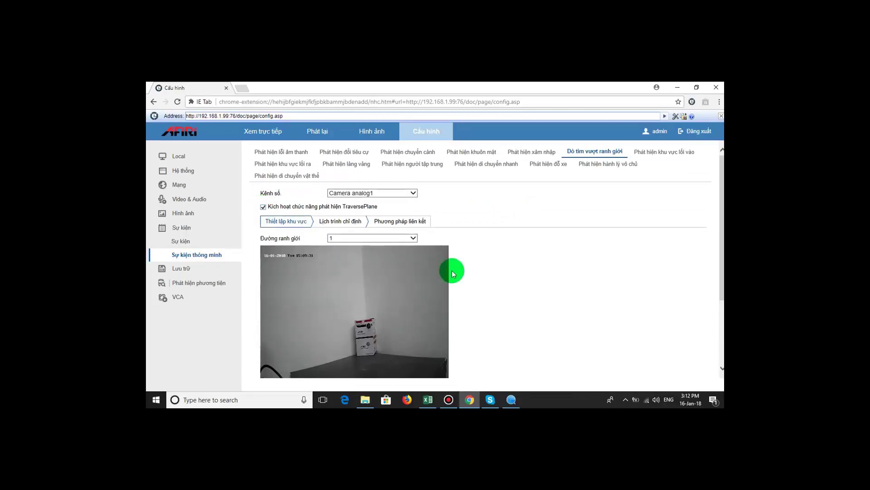
scroll(452, 258, "down", 2)
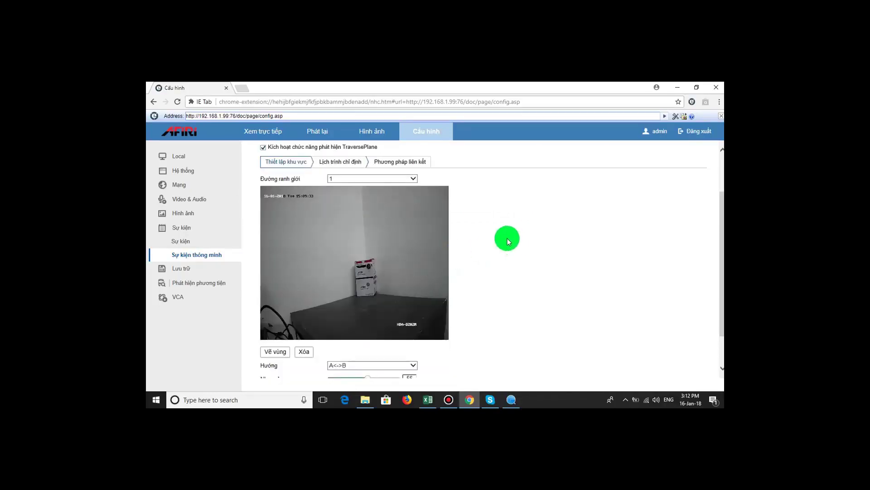
left_click(391, 180)
left_click(390, 179)
- Draw boundary line 1 horizontally across the desk edge in the camera preview
left_click(277, 352)
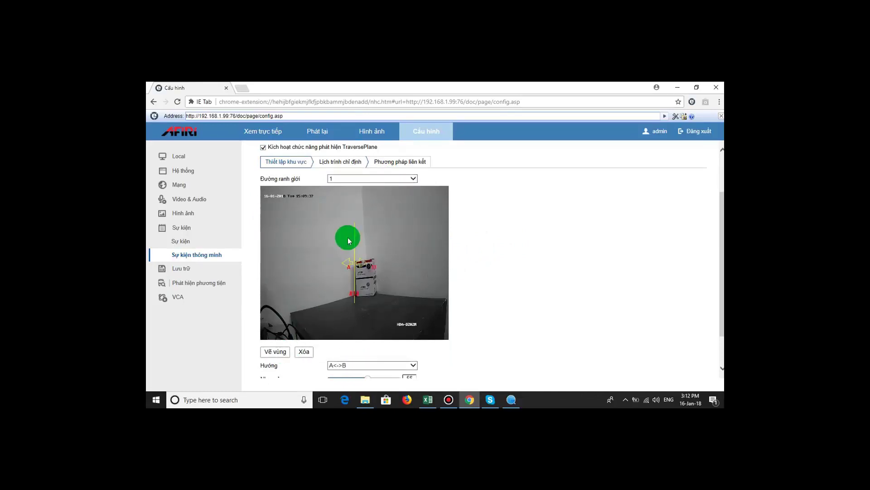
left_click_drag(355, 225, 329, 301)
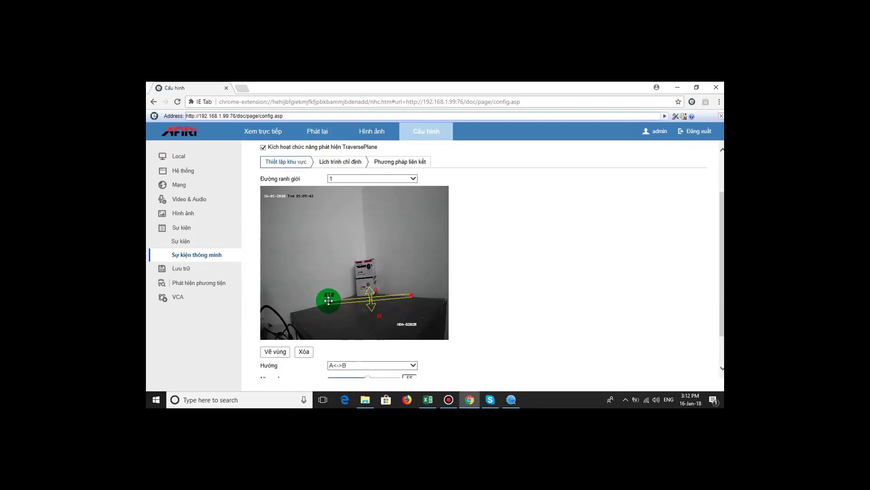
left_click_drag(328, 300, 326, 300)
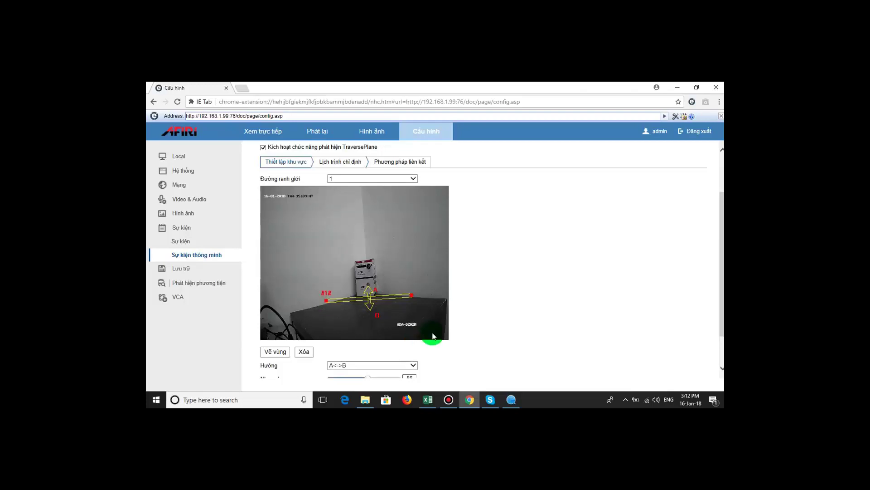
scroll(431, 336, "down", 2)
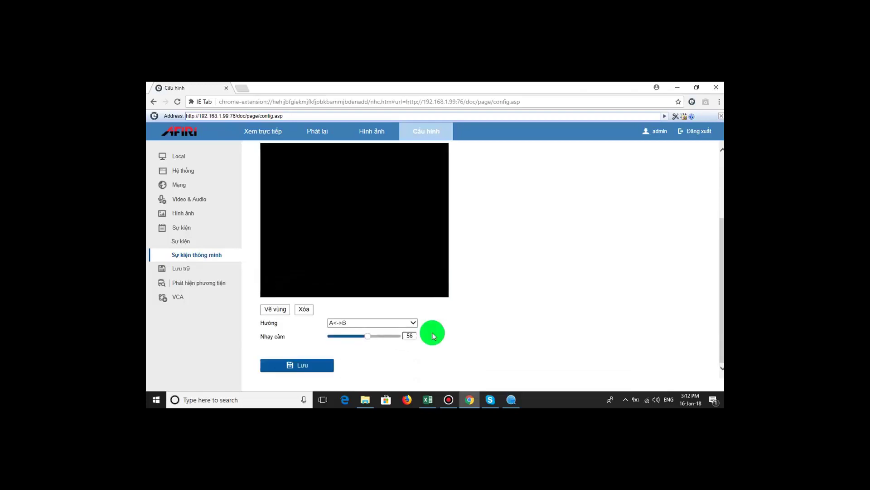
- Try the A->B and B->A crossing directions, then settle on A<->B
left_click(398, 320)
left_click(398, 320)
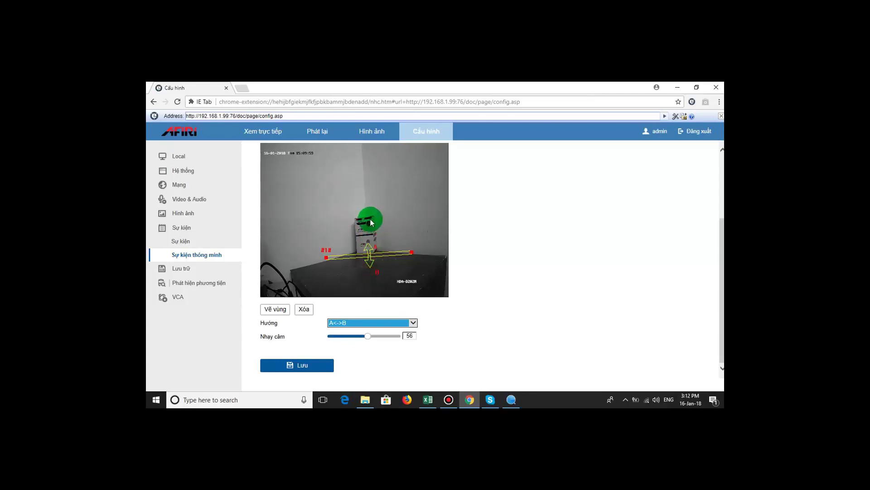
left_click(379, 321)
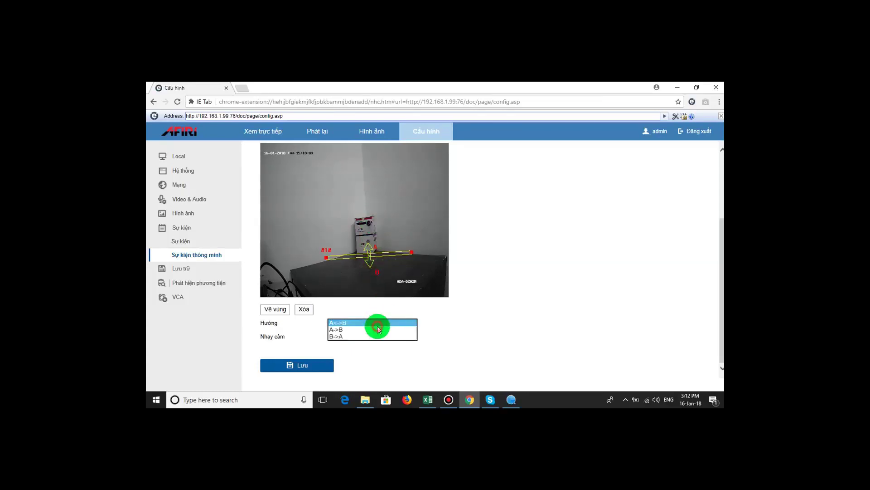
left_click(339, 330)
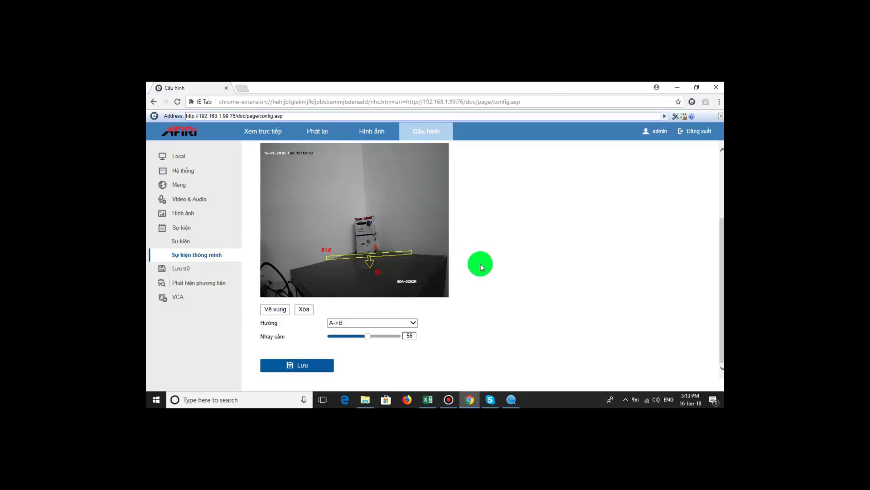
left_click(392, 323)
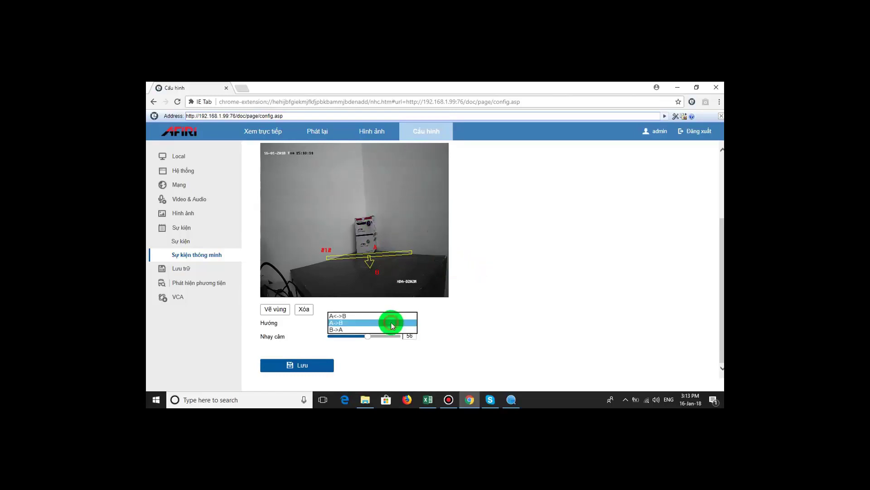
left_click(342, 330)
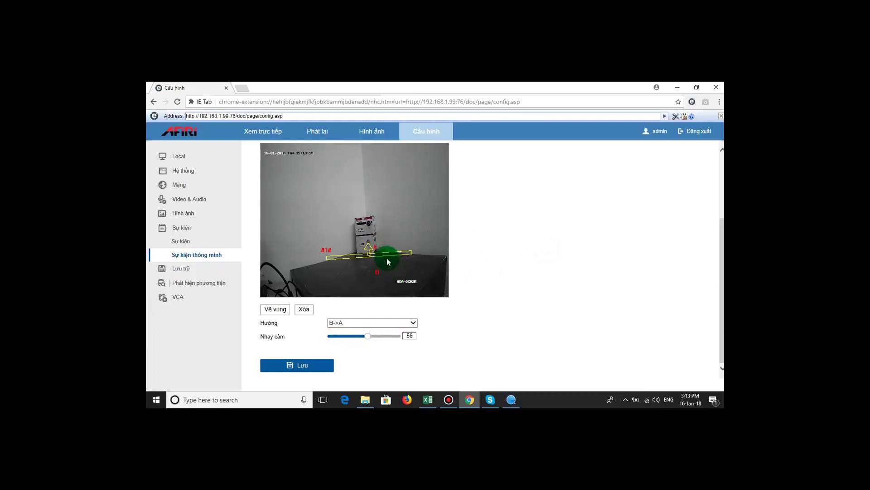
left_click(394, 322)
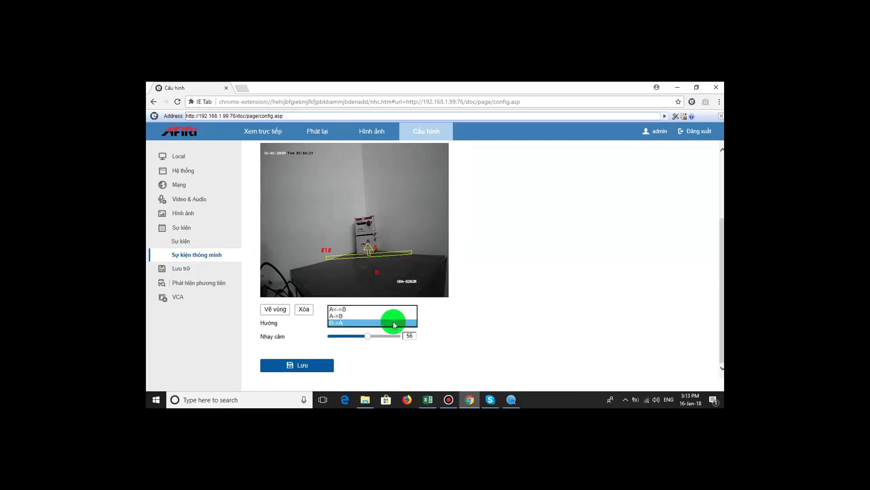
left_click(355, 310)
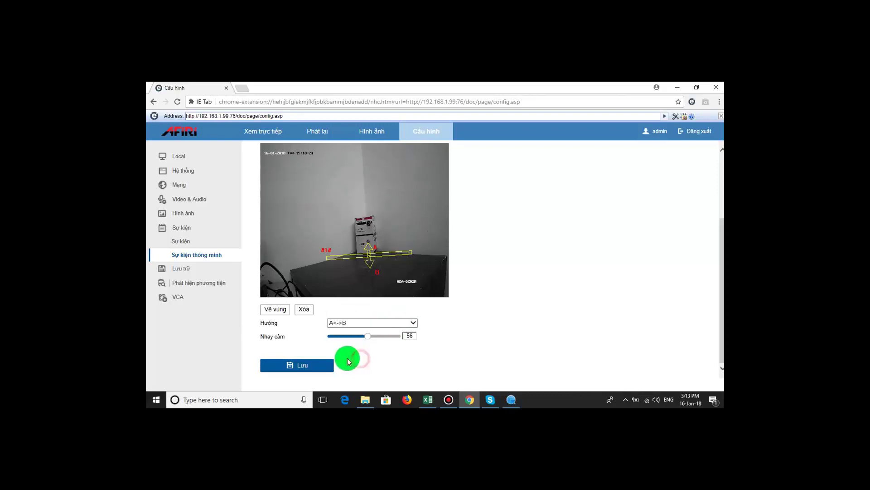
- Raise the Nhạy cảm sensitivity to 100 and save the line settings
left_click_drag(365, 338, 436, 336)
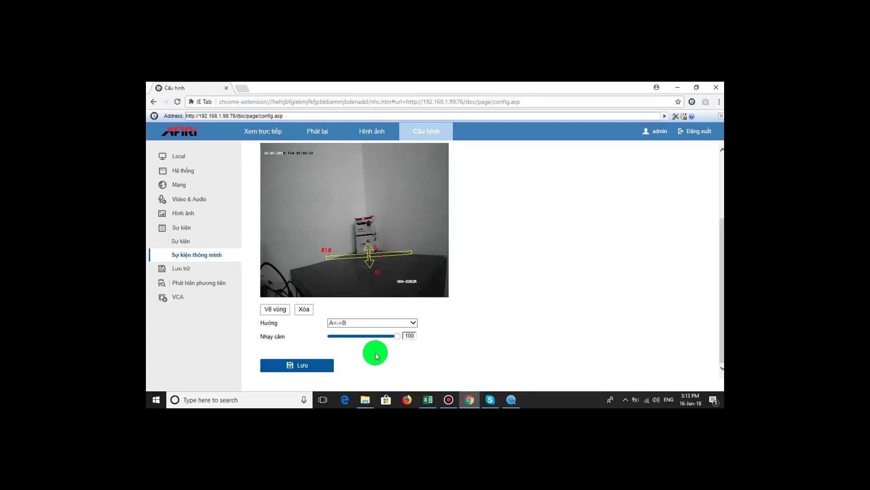
left_click(317, 364)
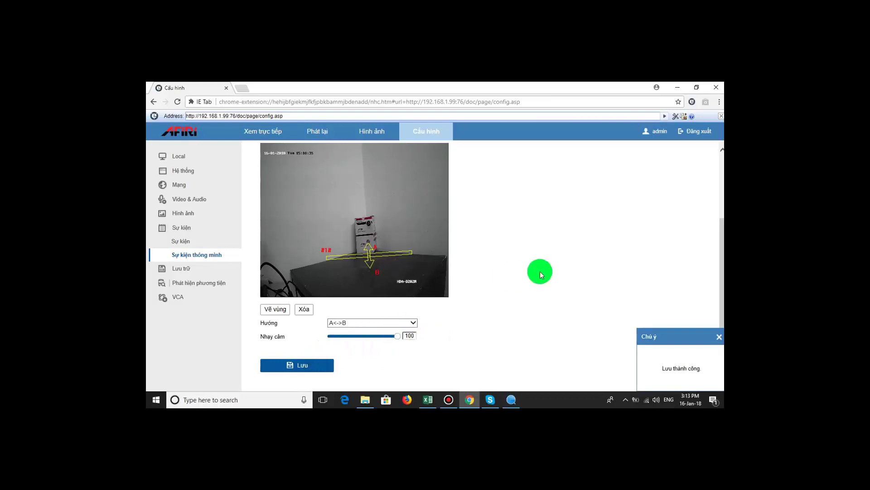
scroll(540, 271, "up", 2)
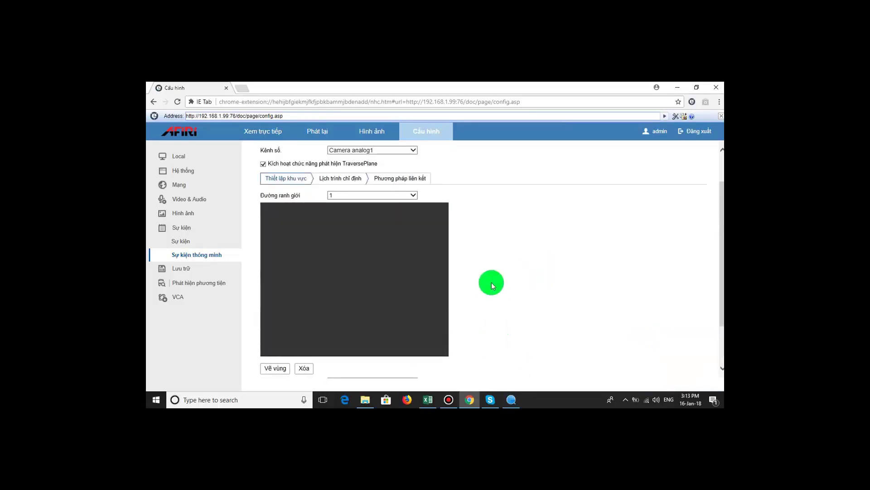
- In Lịch trình chỉ định, fill the Thứ 3 row for the full 0–24 hours and save
left_click(341, 182)
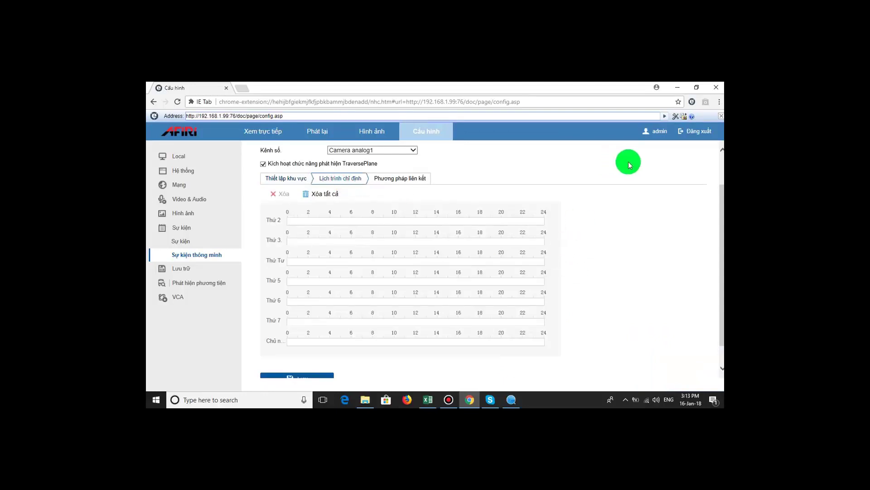
scroll(367, 252, "down", 1)
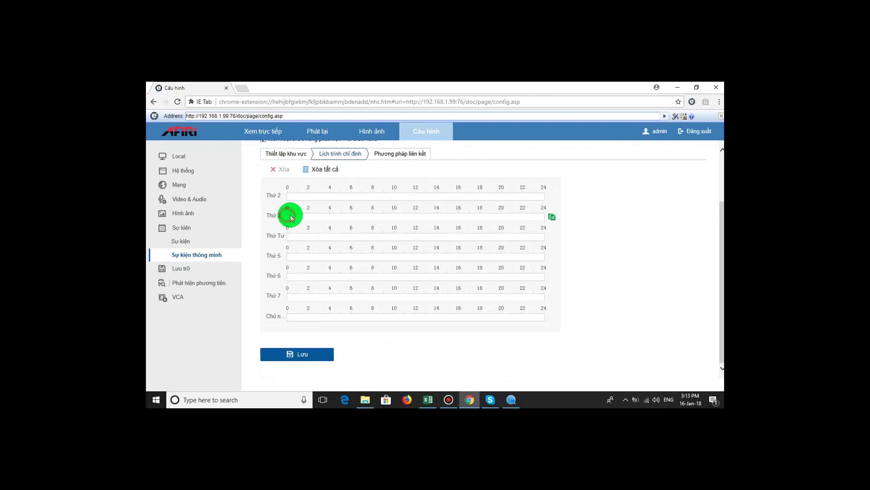
mouse_move(288, 219)
left_mouse_down()
mouse_move(641, 233)
mouse_move(544, 220)
left_mouse_up()
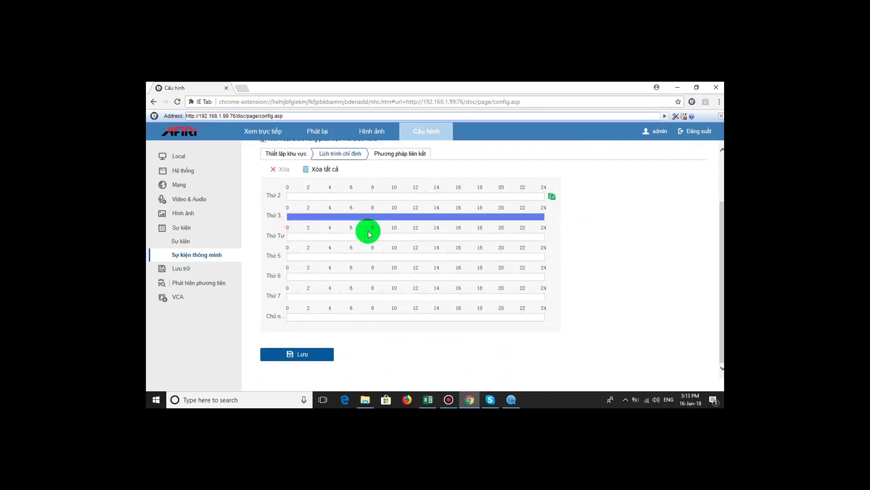
left_click(313, 355)
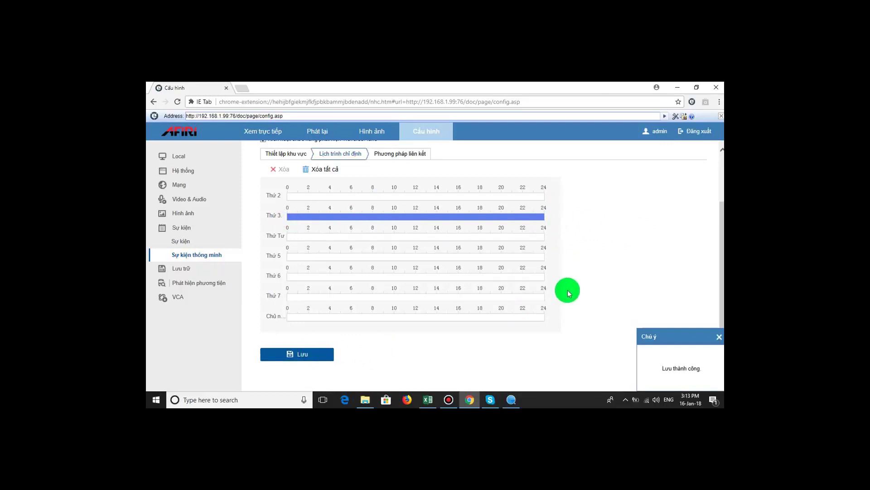
scroll(569, 291, "up", 3)
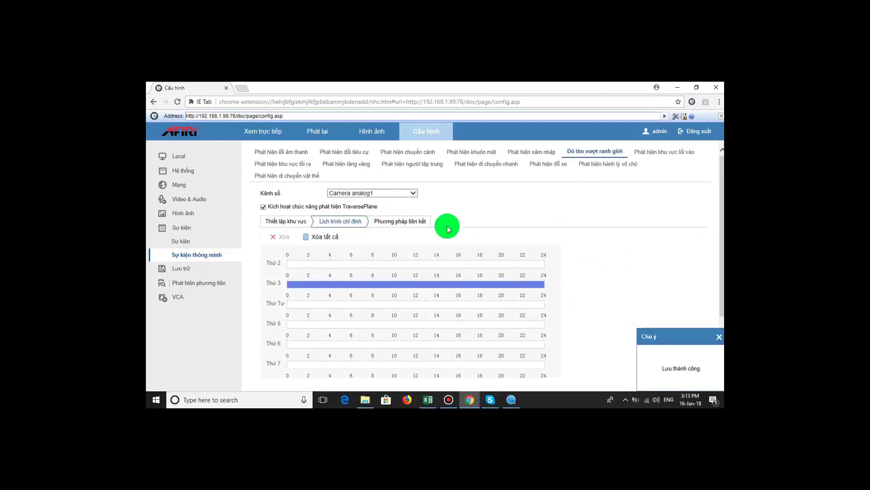
- In Phương pháp liên kết, tick Cảnh báo audio, Gửi email, Thông báo trung tâm giám sát and A1, then save
left_click(415, 221)
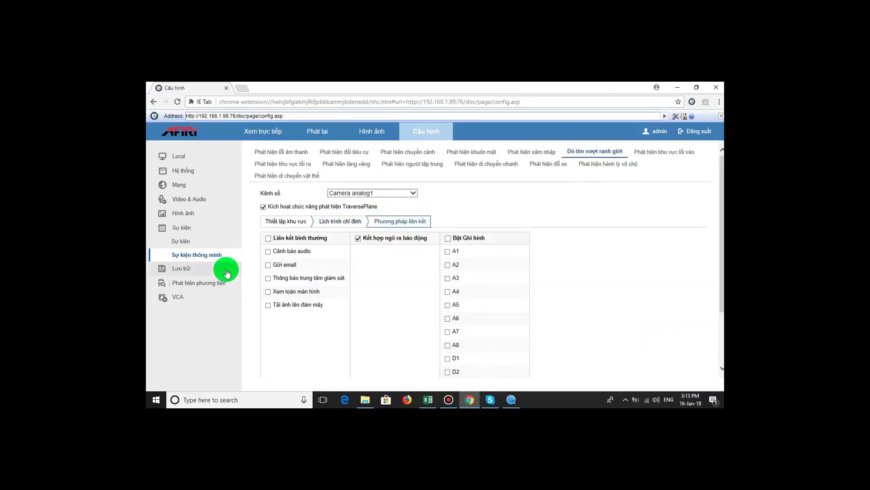
left_click(268, 251)
left_click(268, 265)
left_click(268, 279)
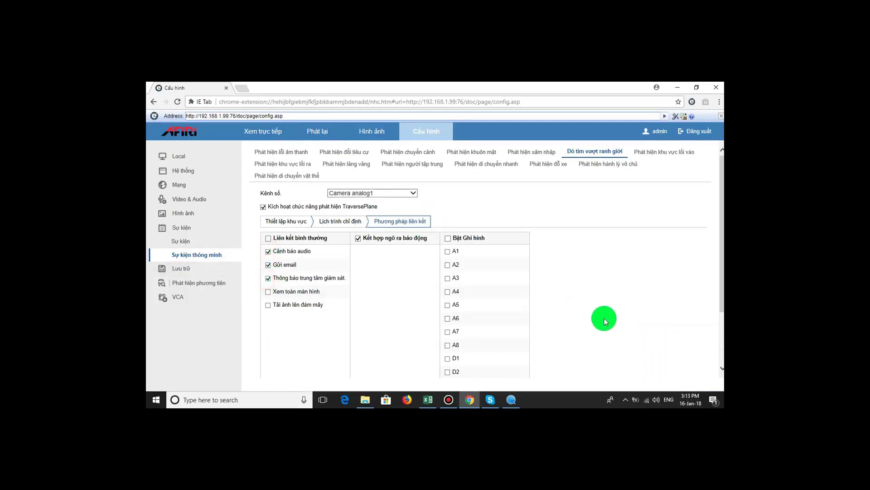
left_click(447, 253)
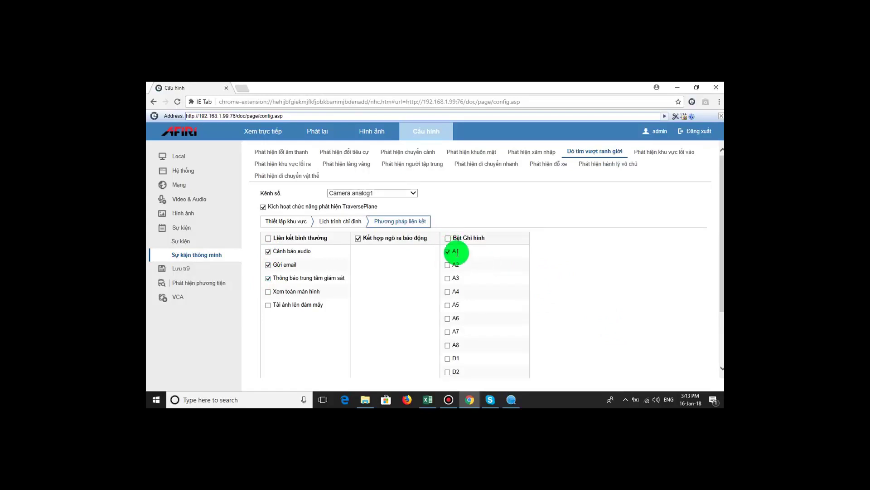
scroll(515, 267, "down", 3)
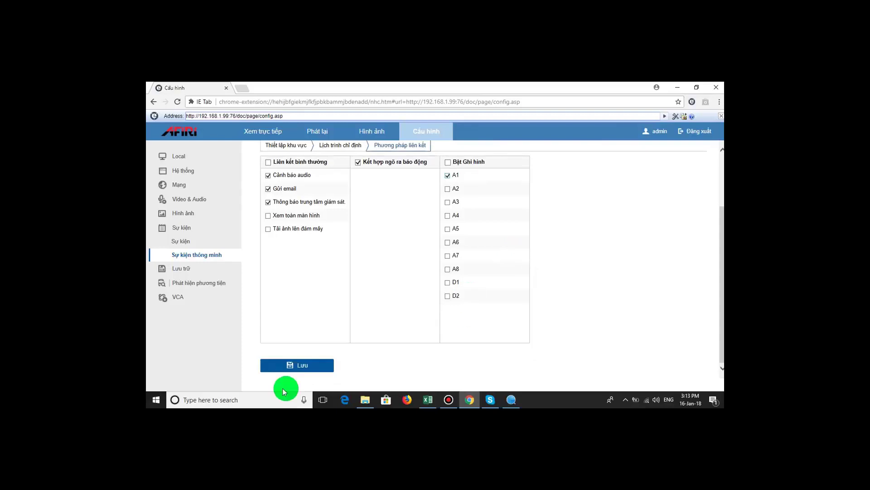
left_click(311, 368)
scroll(602, 238, "up", 3)
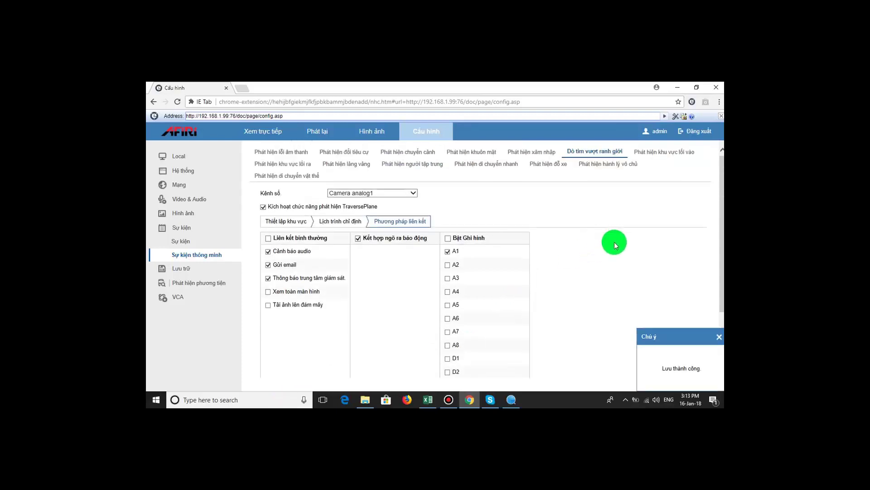
left_click(352, 222)
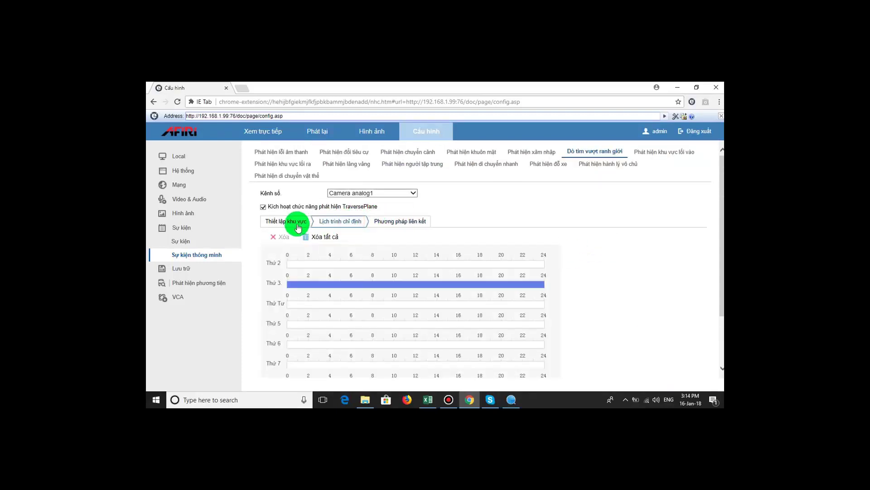
- Re-save boundary line 1 on the Thiết lập khu vực tab with direction A<->B and sensitivity 100
left_click(298, 226)
scroll(421, 239, "down", 3)
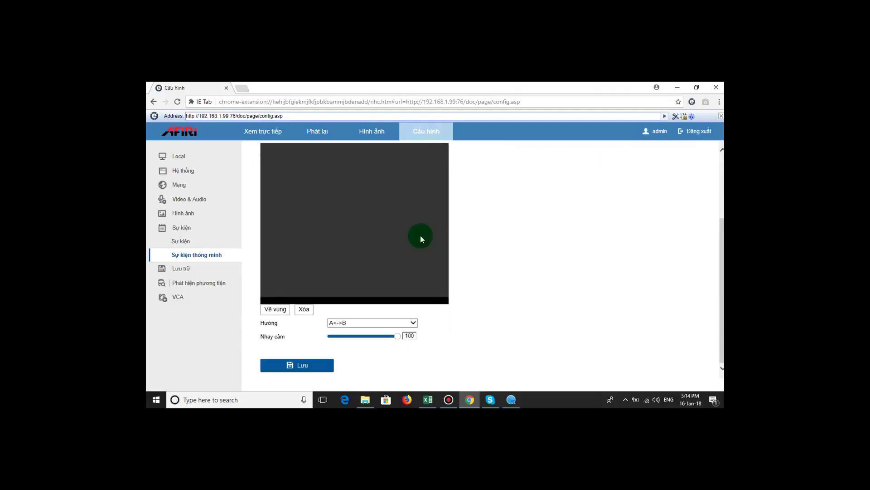
left_click(295, 365)
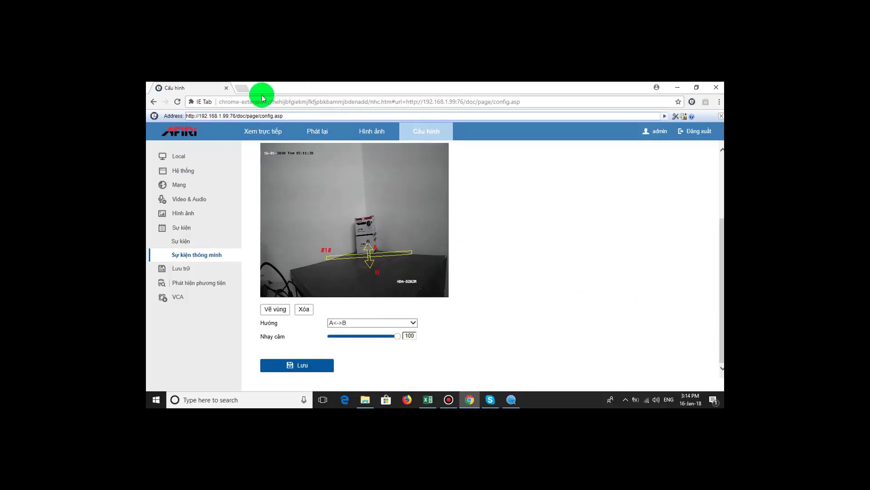
- Open Gmail in a new browser tab
left_click(247, 88)
type("gmail.com")
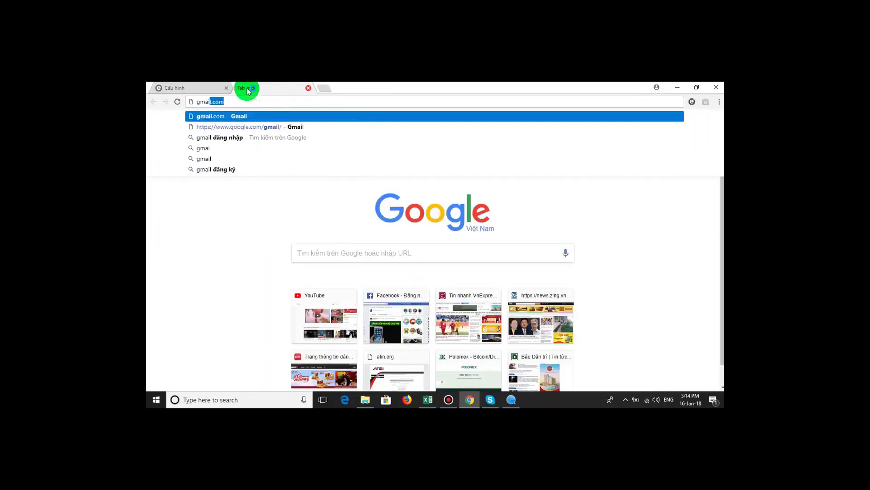
key("Return")
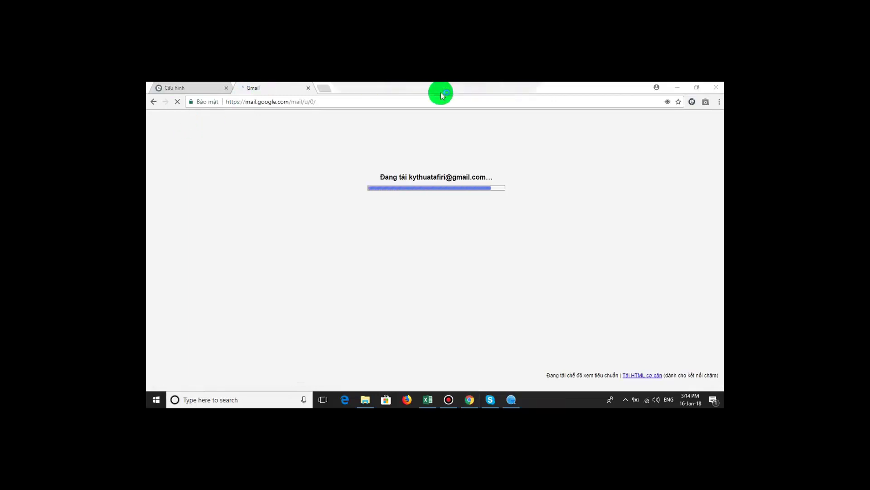
- Open the 'line crossing On Channel A1' alert email and view its first snapshot attachment
left_click(435, 184)
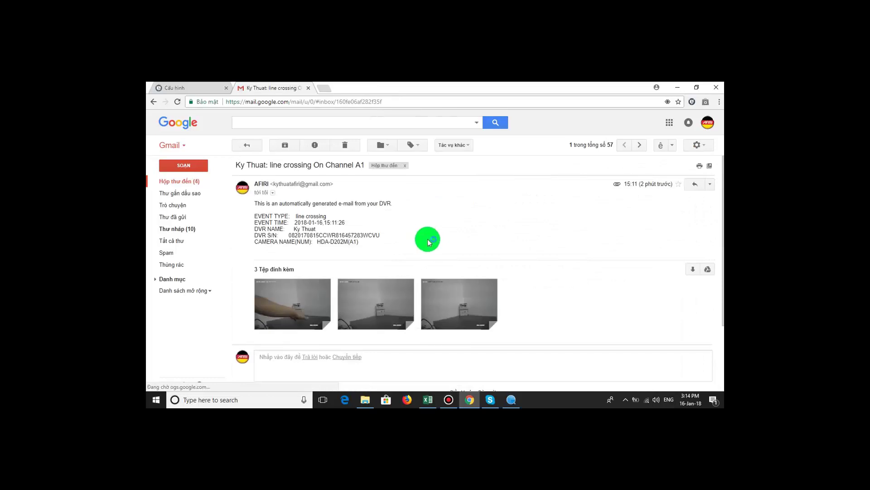
left_click(304, 301)
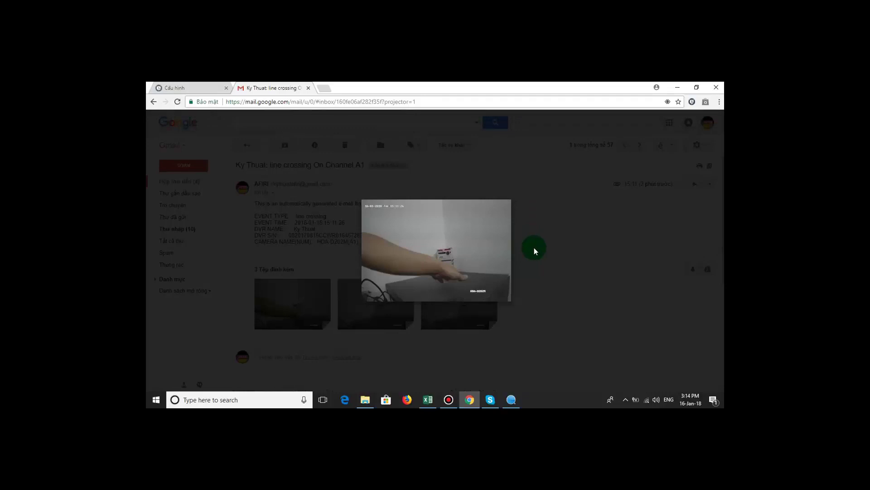
left_click(524, 180)
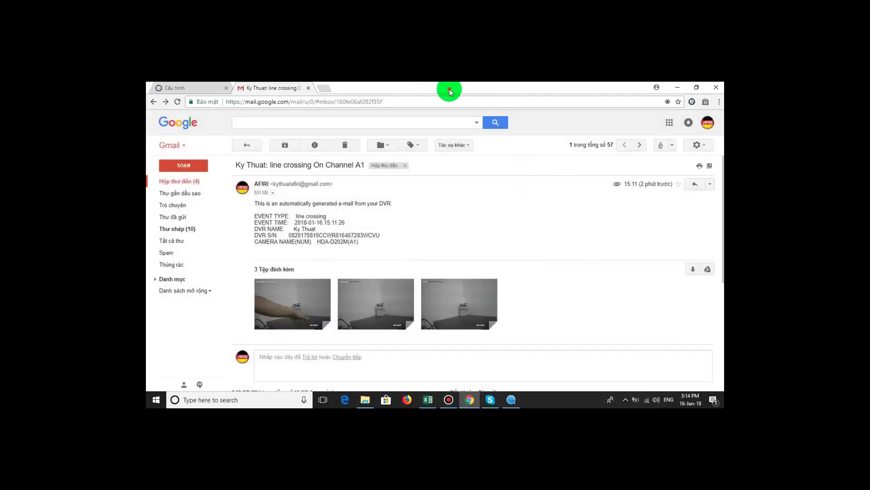